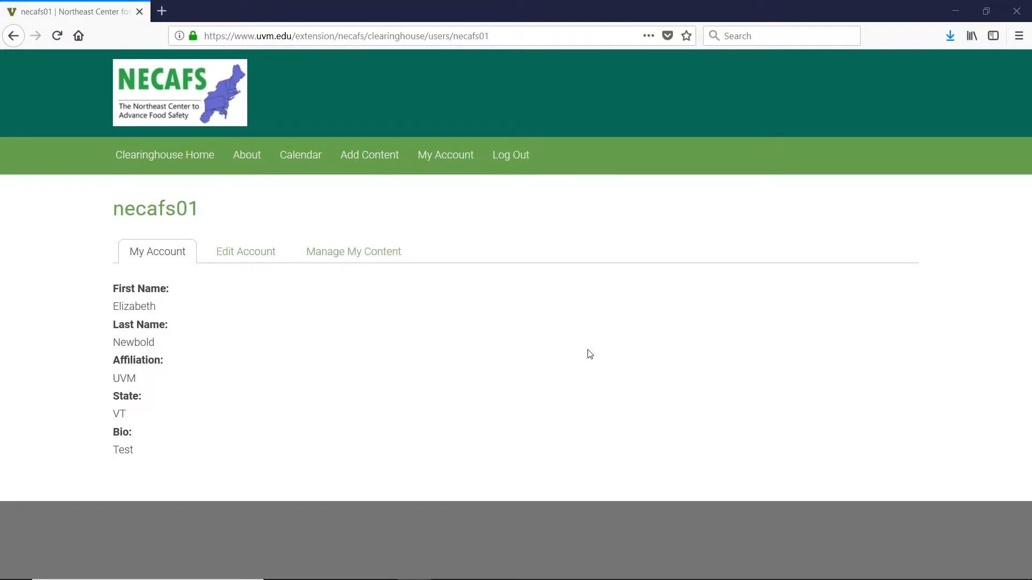
Open a blank Create Resource form from the clearinghouse home page.
{"action": "left_click", "coordinate": [179, 156]}
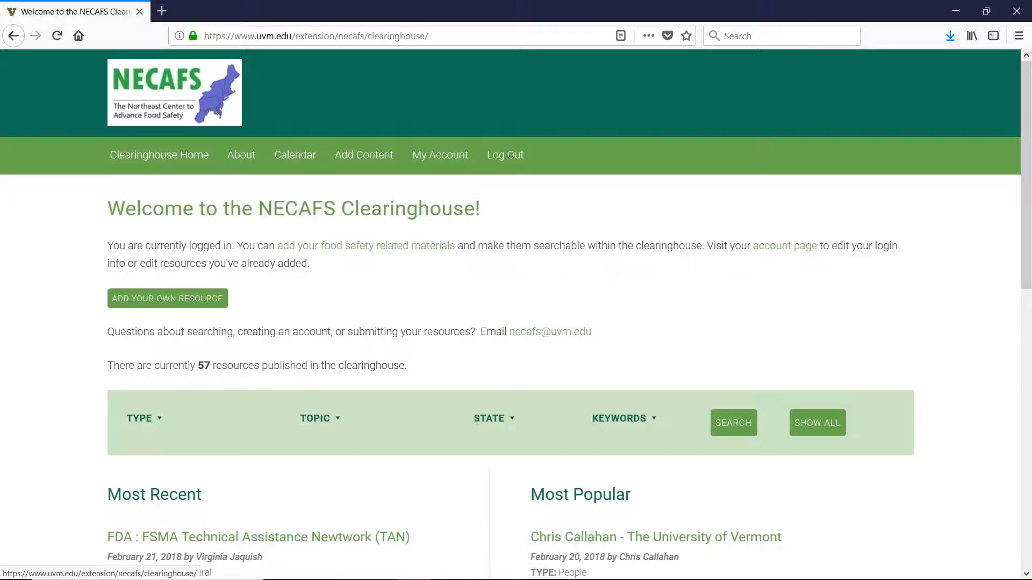
{"action": "left_click", "coordinate": [204, 302]}
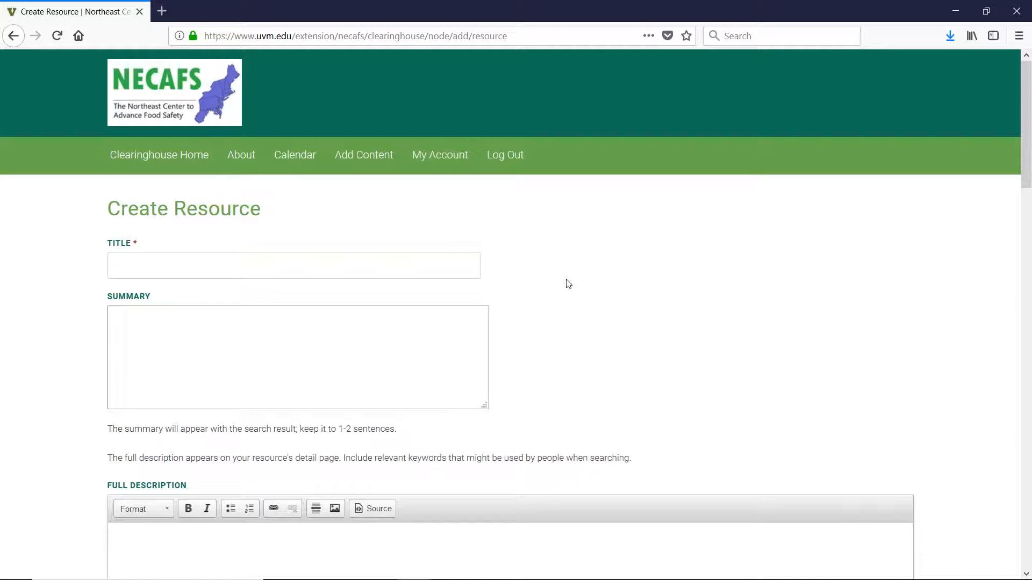
Review the resource form's fields from title through website links, and add a second website link row.
{"action": "scroll", "coordinate": [613, 323], "scroll_direction": "down", "scroll_amount": 5}
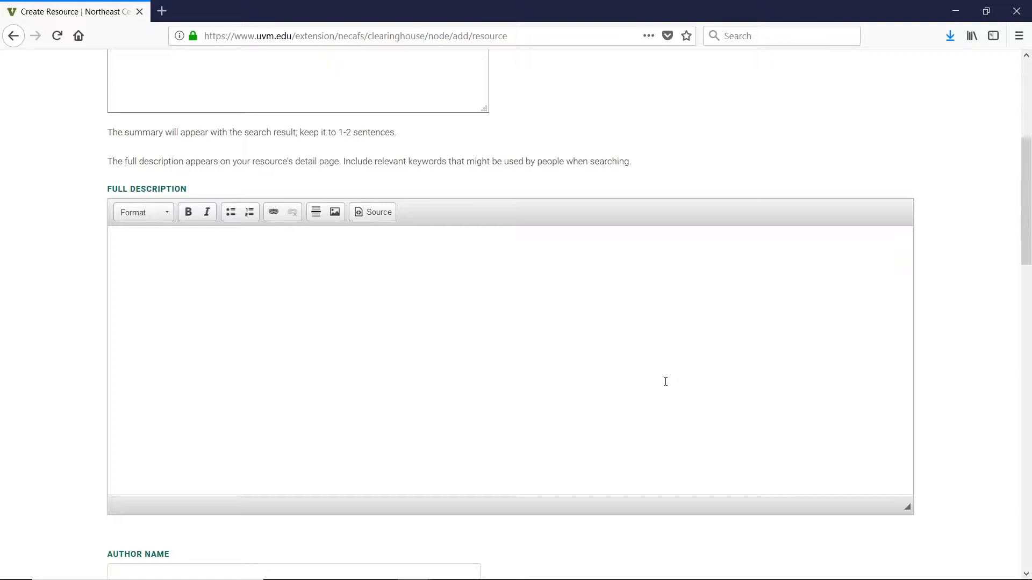
{"action": "scroll", "coordinate": [665, 382], "scroll_direction": "down", "scroll_amount": 2}
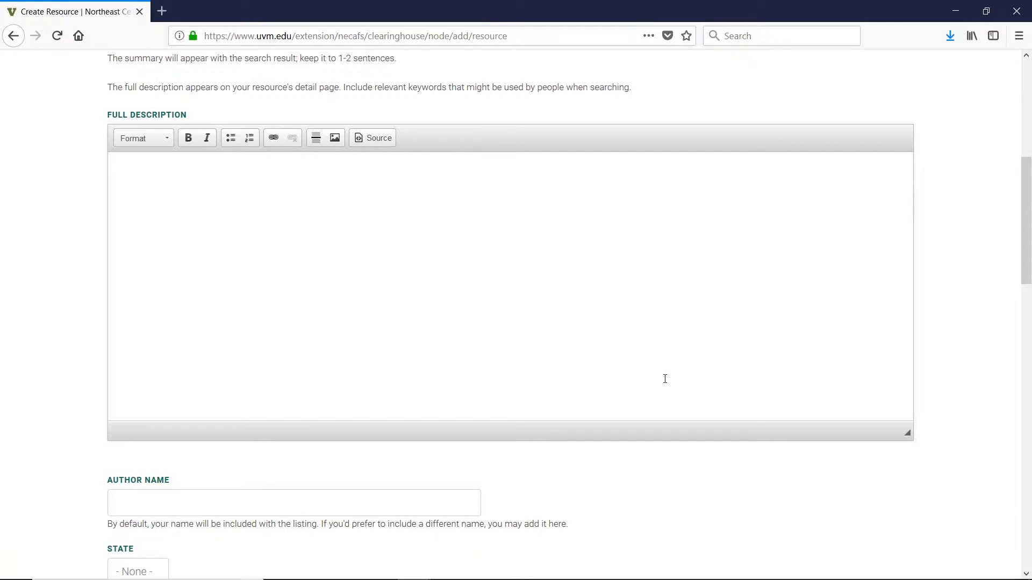
{"action": "scroll", "coordinate": [664, 379], "scroll_direction": "down", "scroll_amount": 6}
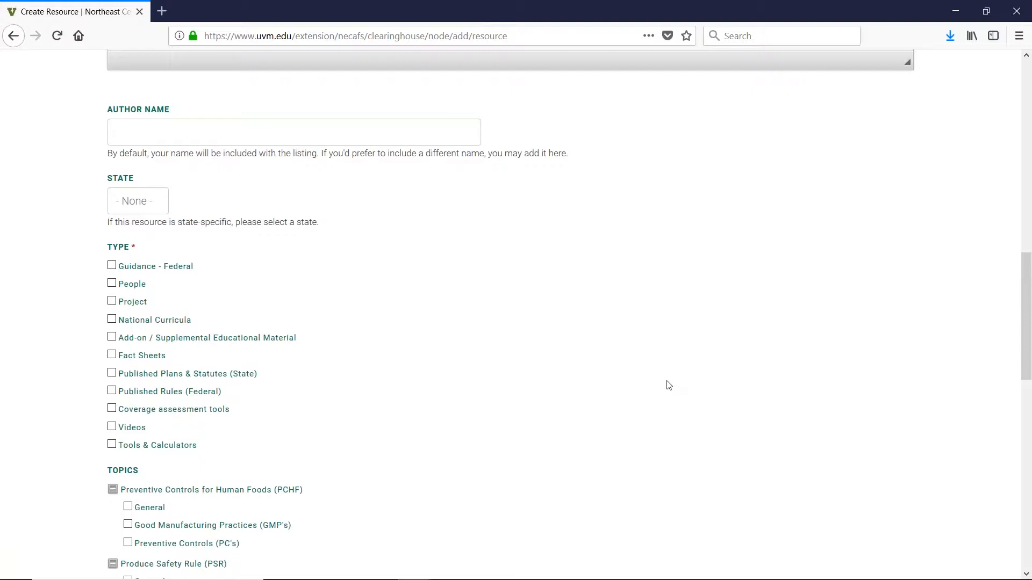
{"action": "left_click", "coordinate": [782, 375]}
{"action": "scroll", "coordinate": [784, 377], "scroll_direction": "down", "scroll_amount": 3}
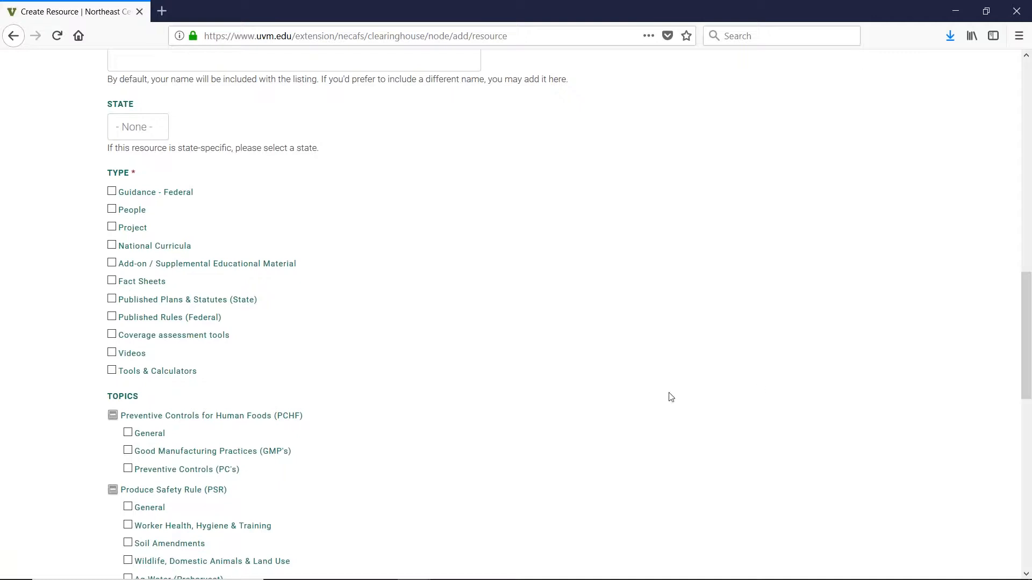
{"action": "scroll", "coordinate": [671, 397], "scroll_direction": "down", "scroll_amount": 6}
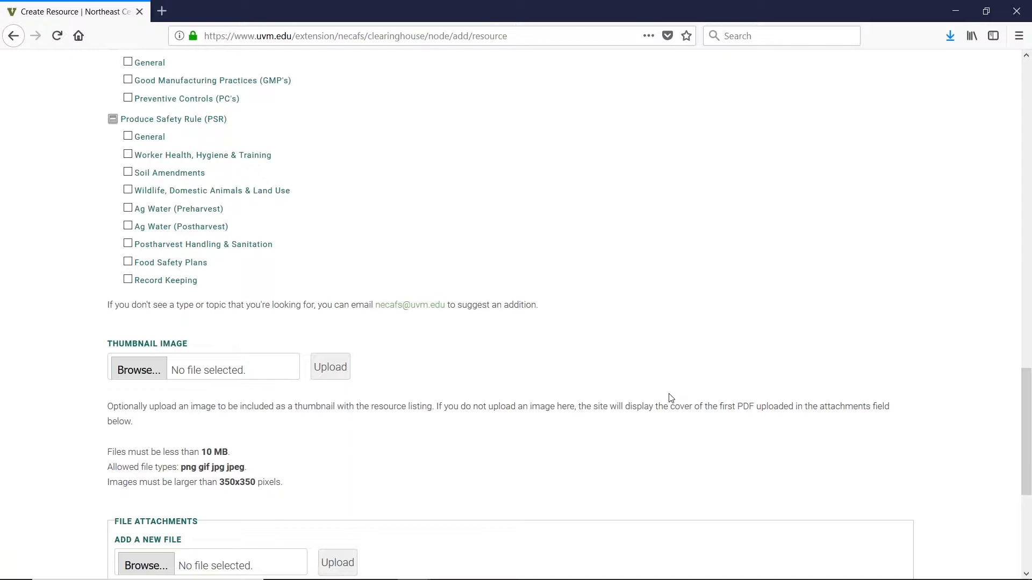
{"action": "scroll", "coordinate": [670, 399], "scroll_direction": "down", "scroll_amount": 4}
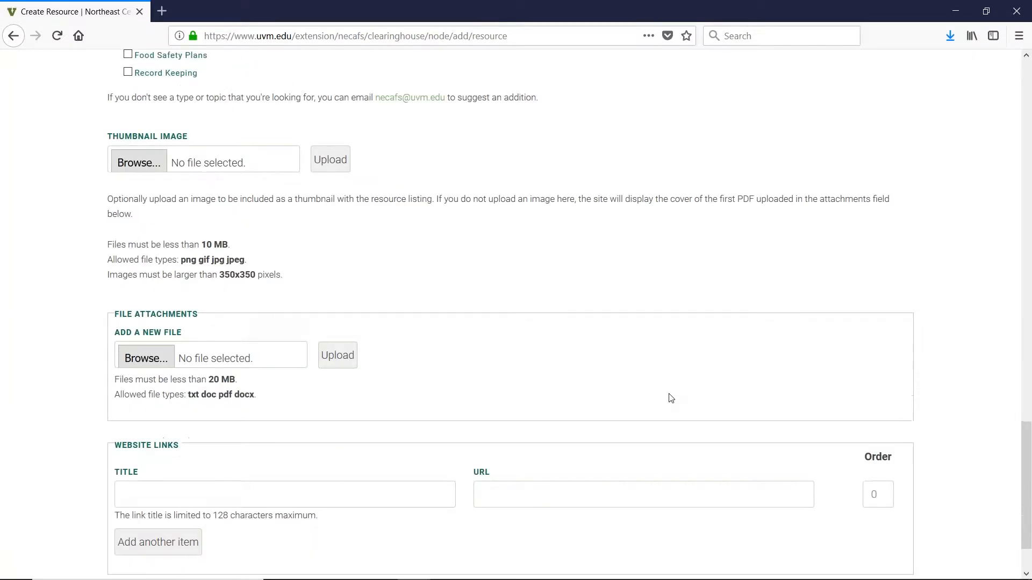
{"action": "scroll", "coordinate": [671, 398], "scroll_direction": "down", "scroll_amount": 2}
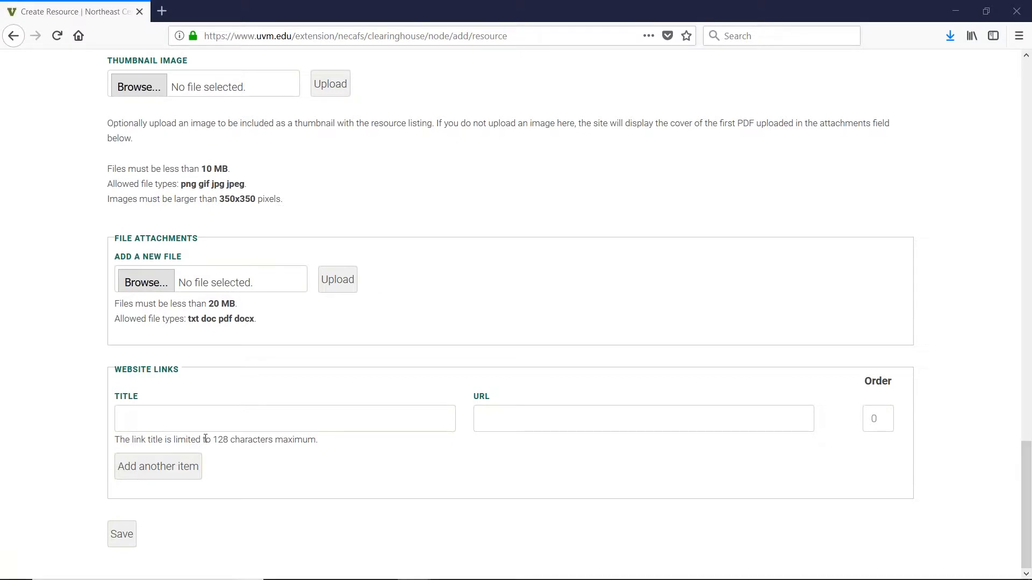
{"action": "left_click", "coordinate": [158, 467]}
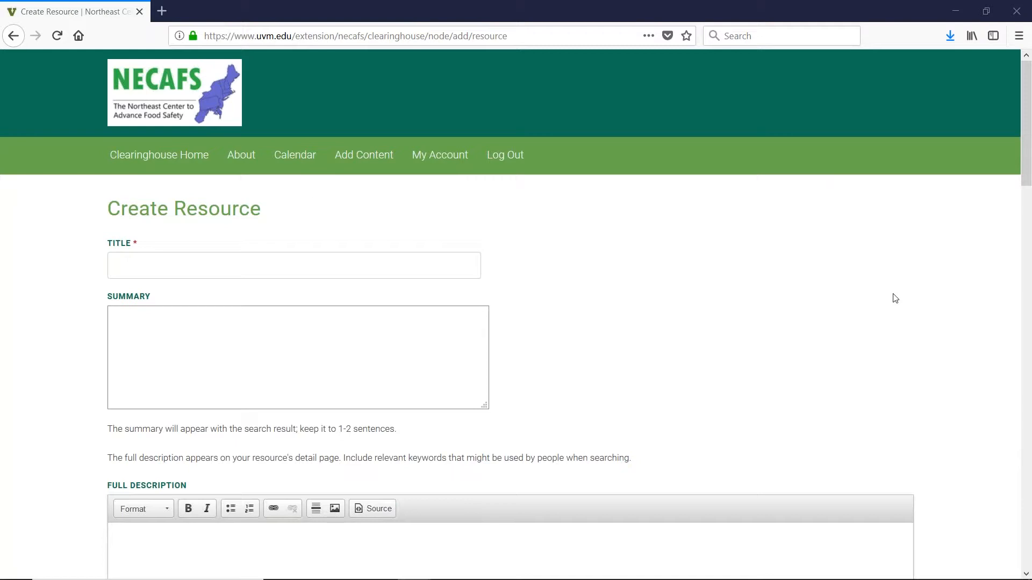
Title the resource "Food Safety Modernization Act (FSMA) Compliance Dates" and summarize it as the compliance dates for the rules that form FSMA's foundation.
{"action": "left_click", "coordinate": [228, 255]}
{"action": "type", "text": "Food Safety Modernization Act (FSMA) Compliance Dates"}
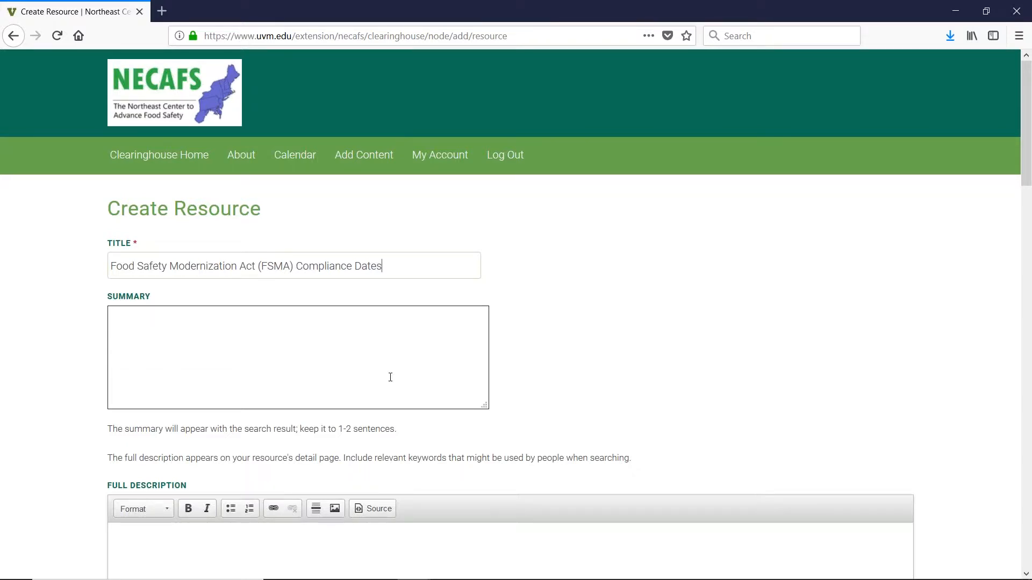
{"action": "scroll", "coordinate": [389, 371], "scroll_direction": "down", "scroll_amount": 2}
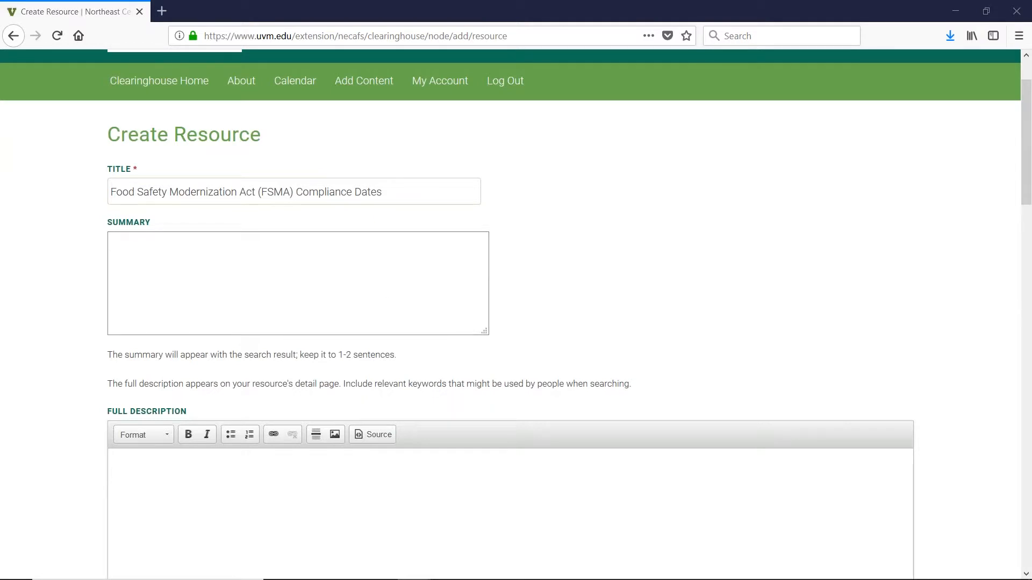
{"action": "left_click", "coordinate": [310, 274]}
{"action": "type", "text": "These are the compliance dates for the rules that form the foundation of the implementation of the FDA Food Safety Modernization Act (FSMA)."}
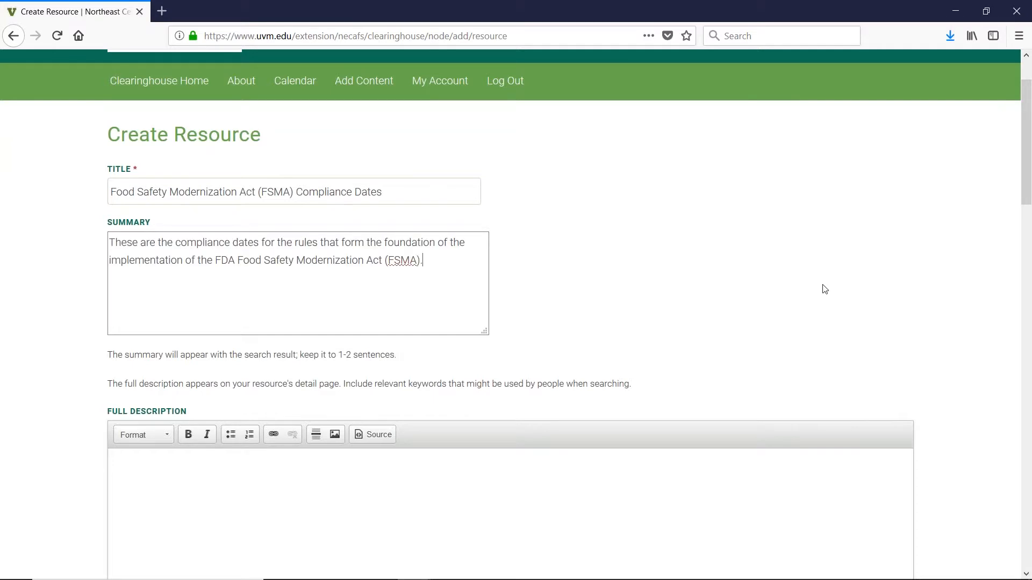
Write a full description covering compliance dates for Parts 117, 507, 112, Part 1 Subparts L and O, and Part 121, naming each FSMA rule.
{"action": "scroll", "coordinate": [822, 288], "scroll_direction": "down", "scroll_amount": 3}
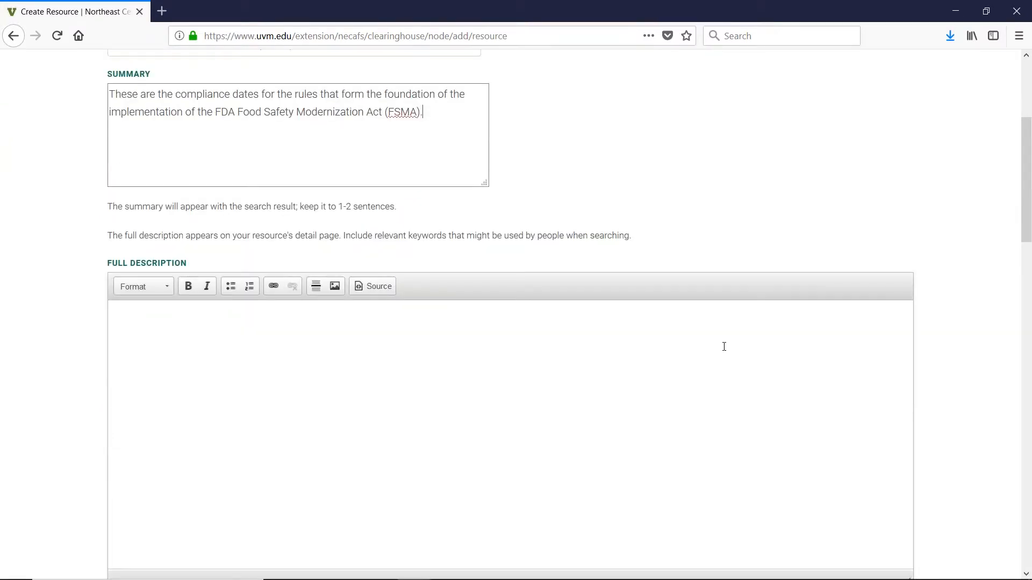
{"action": "left_click", "coordinate": [672, 338]}
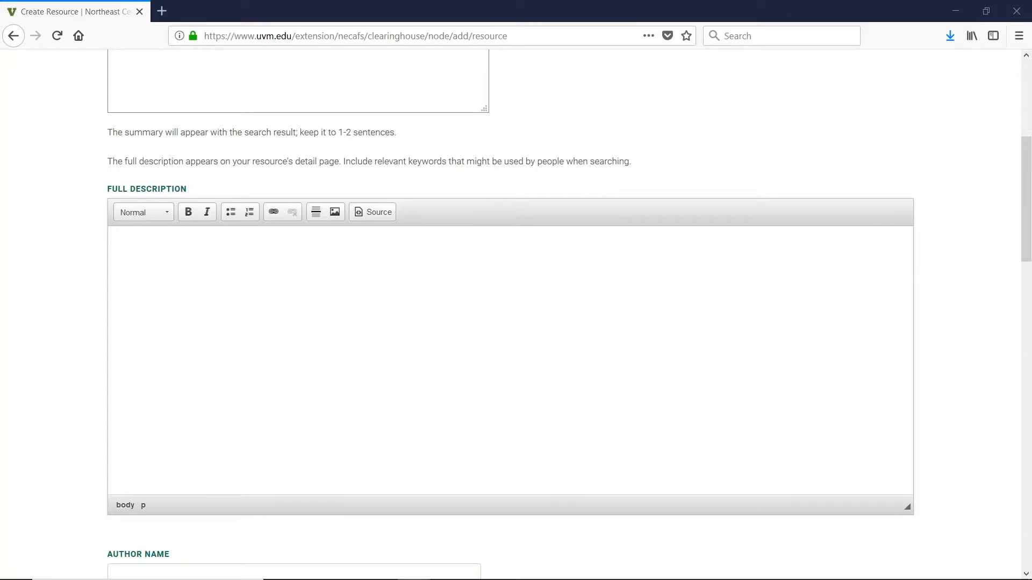
{"action": "type", "text": "This site lists the compliance dates for the rules that form FSMA including Preventive Controls for Human Food (Part 117), Preventive Controls for Animal Food (Part 507), Produce Safety (Part 112) Foreign Supplier Verification (Part 1, Subpart L), Sanitary Transportation (Part 1, Subpart O), and Intentional Adulteration (Part 121)."}
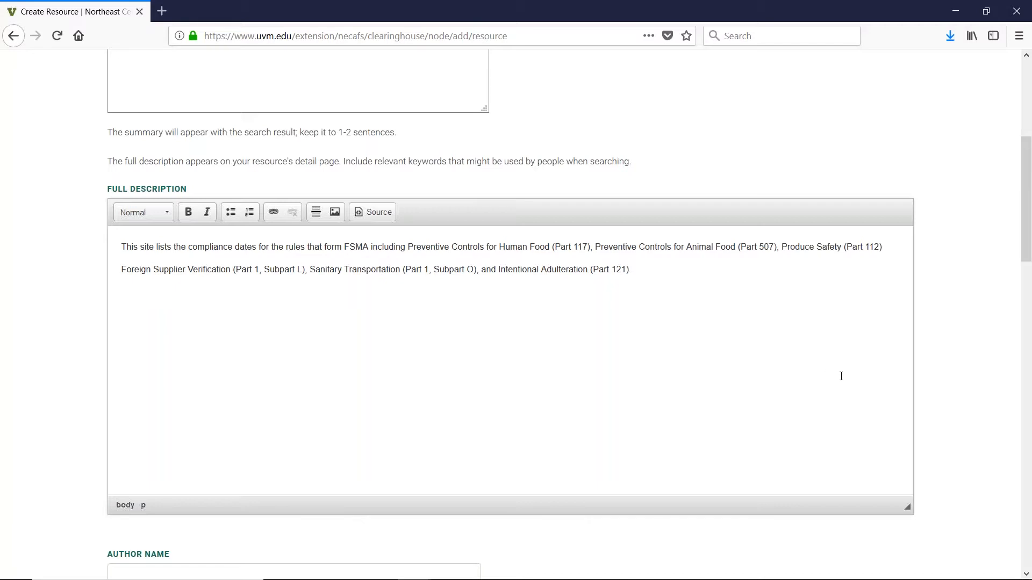
Set the resource's author name to FDA.
{"action": "scroll", "coordinate": [575, 262], "scroll_direction": "down", "scroll_amount": 5}
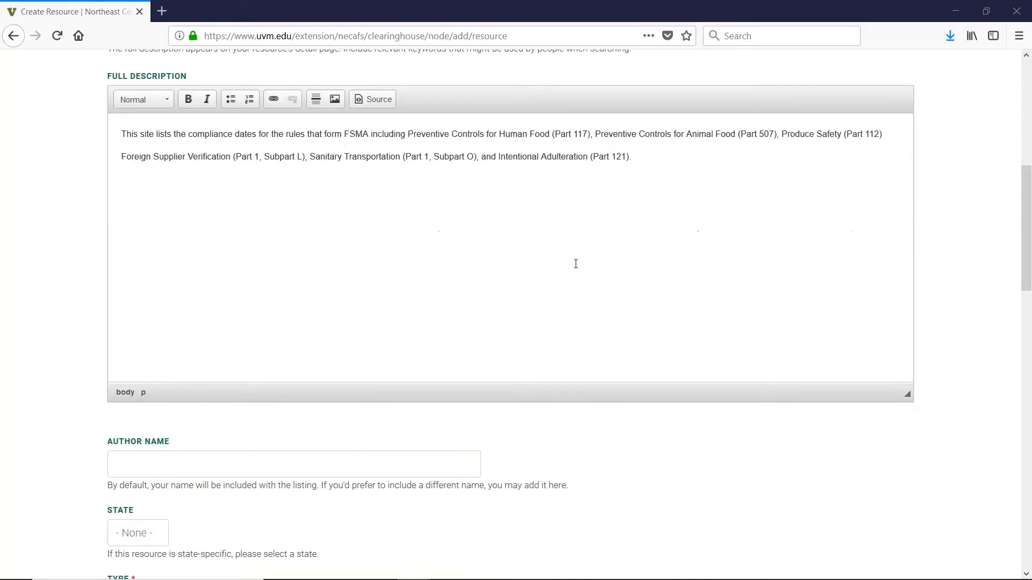
{"action": "left_click", "coordinate": [355, 282]}
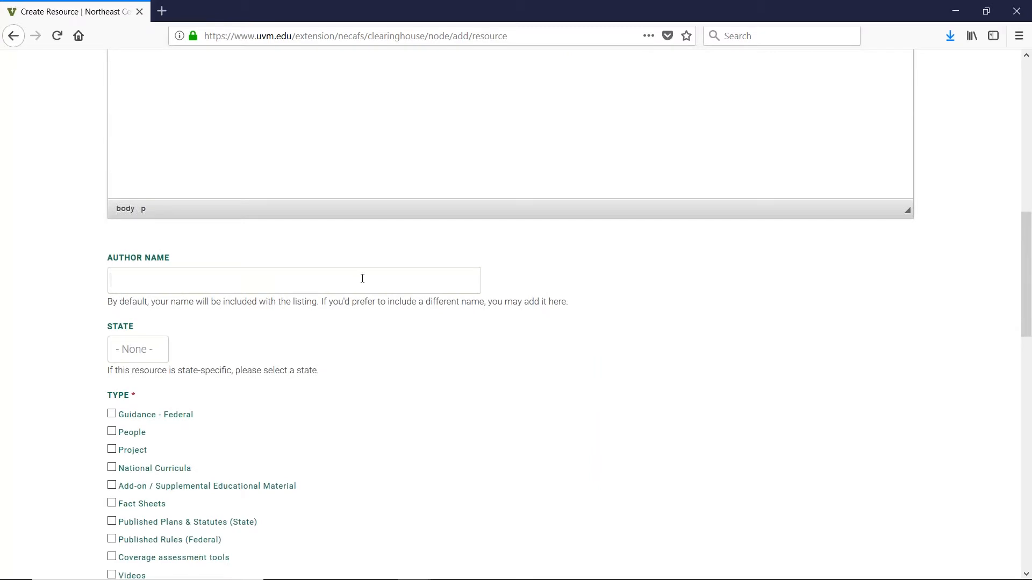
{"action": "type", "text": "FDA"}
Classify the resource as type Guidance - Federal, with the General topic under both Preventive Controls for Human Foods and Produce Safety Rule.
{"action": "scroll", "coordinate": [363, 278], "scroll_direction": "down", "scroll_amount": 3}
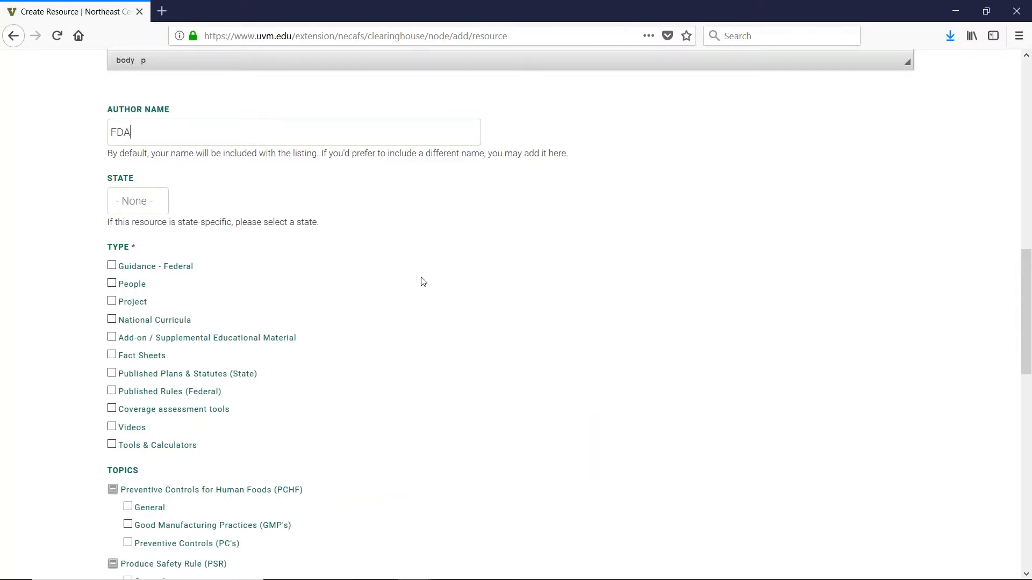
{"action": "scroll", "coordinate": [508, 302], "scroll_direction": "down", "scroll_amount": 2}
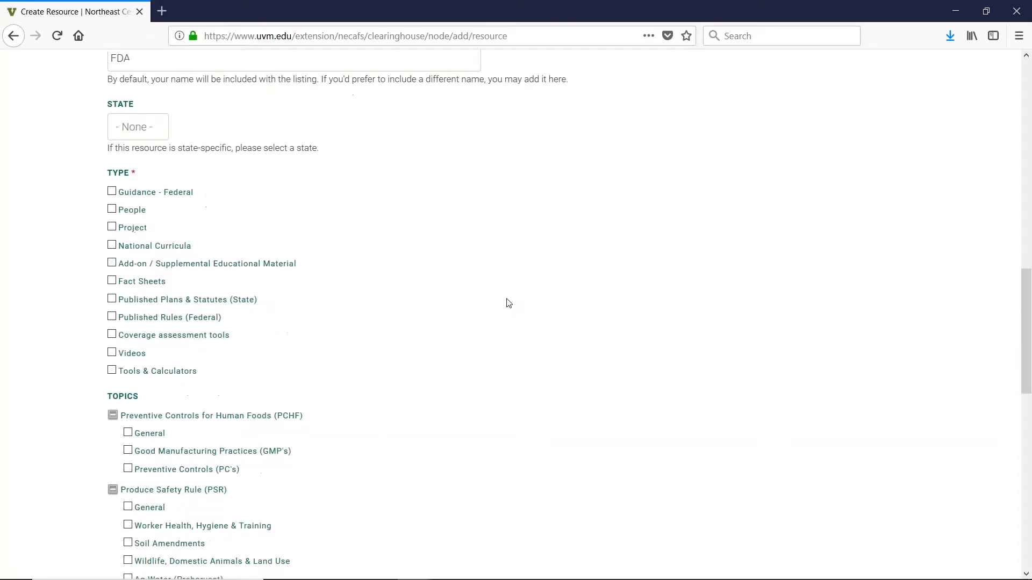
{"action": "scroll", "coordinate": [500, 302], "scroll_direction": "down", "scroll_amount": 1}
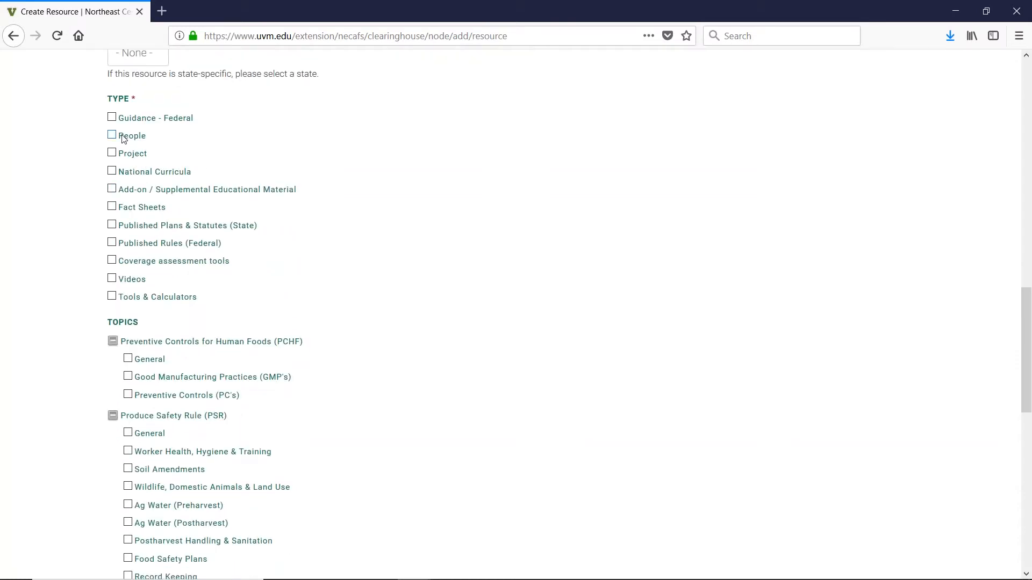
{"action": "left_click", "coordinate": [112, 117]}
{"action": "scroll", "coordinate": [364, 260], "scroll_direction": "down", "scroll_amount": 2}
{"action": "left_click", "coordinate": [163, 289]}
Title the two website links "Produce Safety Rule Compliance Dates" and "Preventive Controls for Human Food Compliance Dates".
{"action": "scroll", "coordinate": [638, 320], "scroll_direction": "down", "scroll_amount": 8}
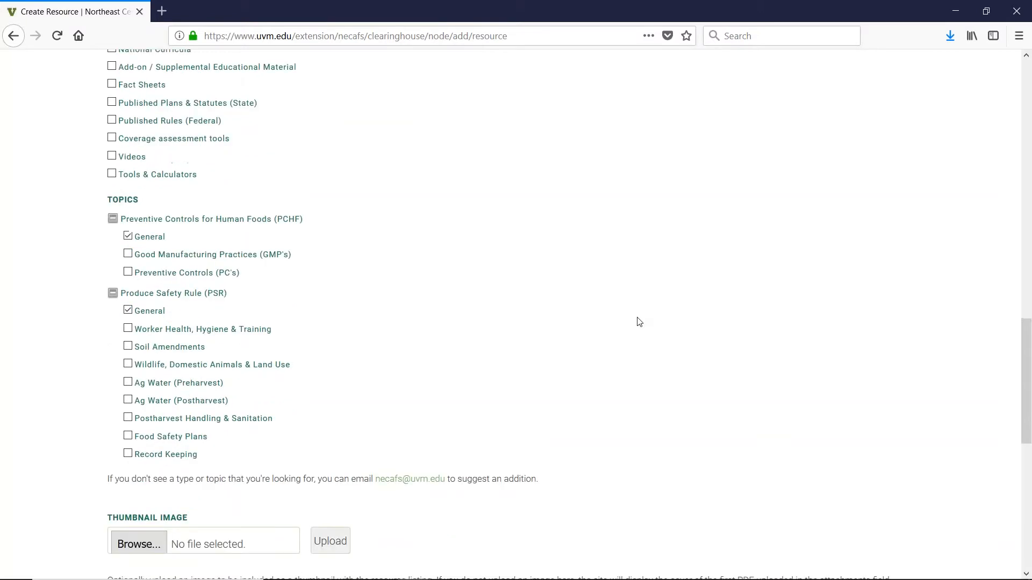
{"action": "scroll", "coordinate": [642, 323], "scroll_direction": "down", "scroll_amount": 4}
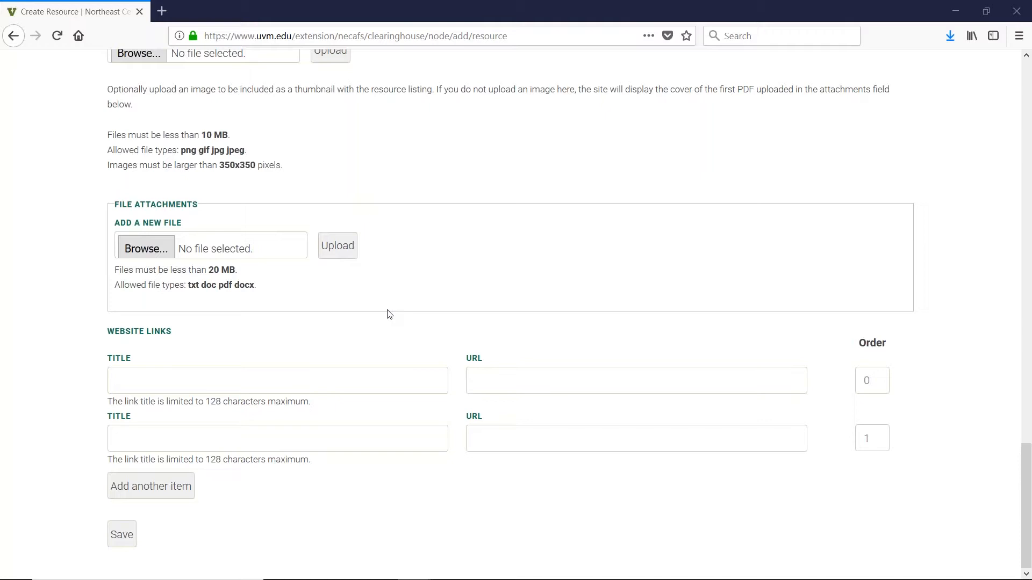
{"action": "left_click", "coordinate": [385, 388]}
{"action": "type", "text": "Produce Safety Rule Compliance Dates"}
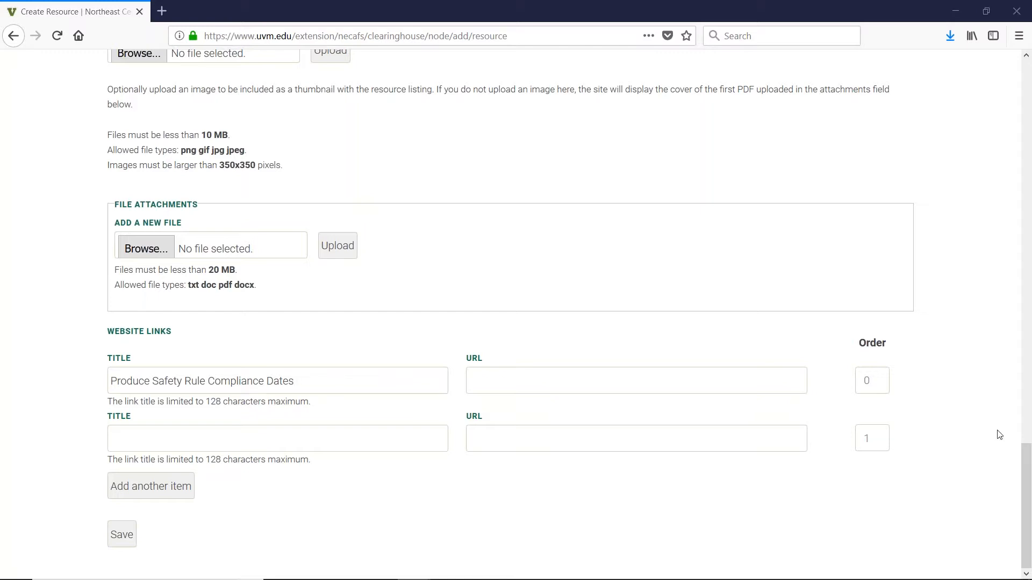
{"action": "left_click", "coordinate": [328, 438]}
{"action": "type", "text": "Preventive Controls for Human Food Compliance Dates"}
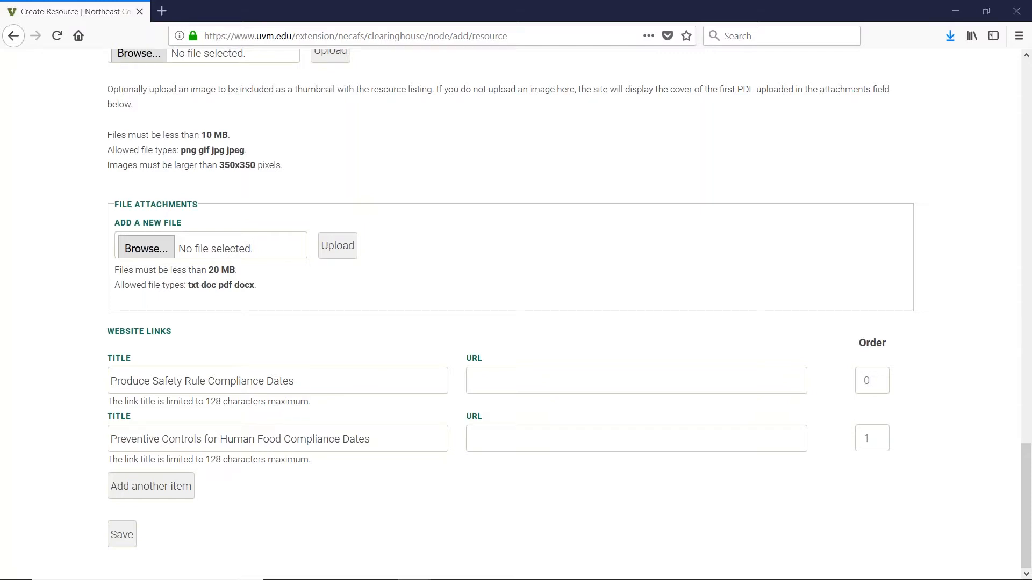
{"action": "double_click", "coordinate": [645, 383]}
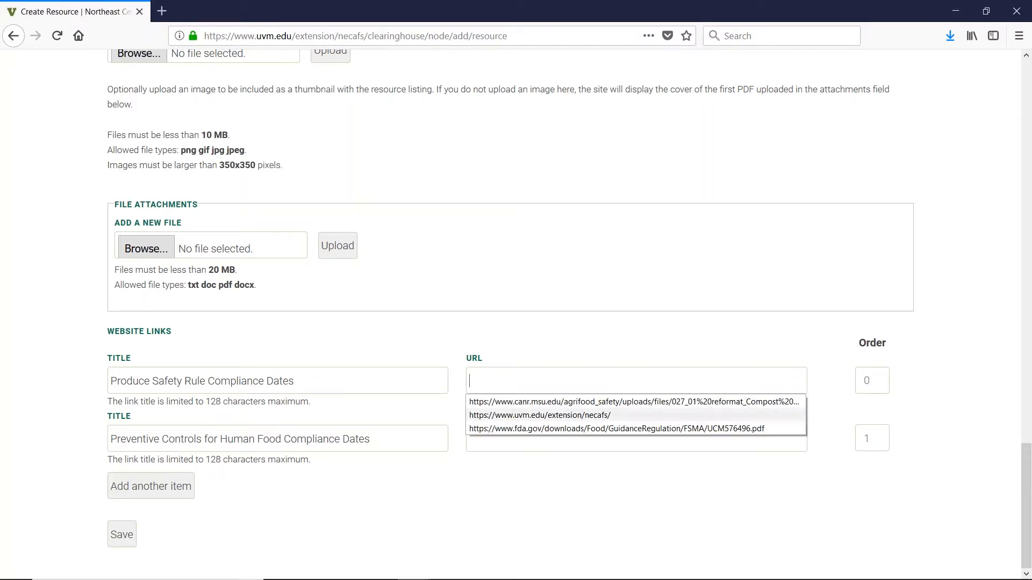
{"action": "key", "text": "ctrl+v"}
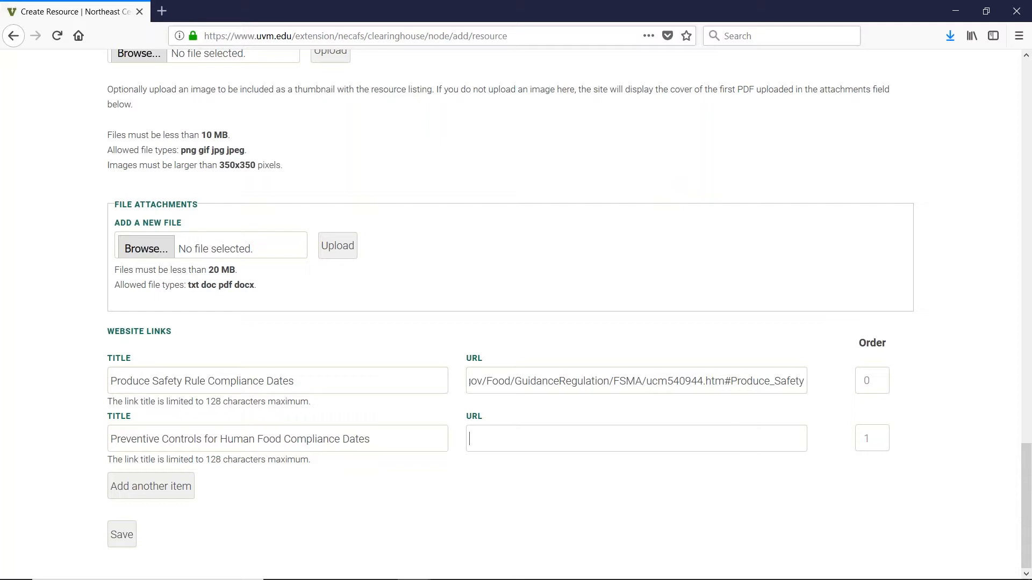
{"action": "left_click", "coordinate": [615, 436]}
{"action": "key", "text": "ctrl+v"}
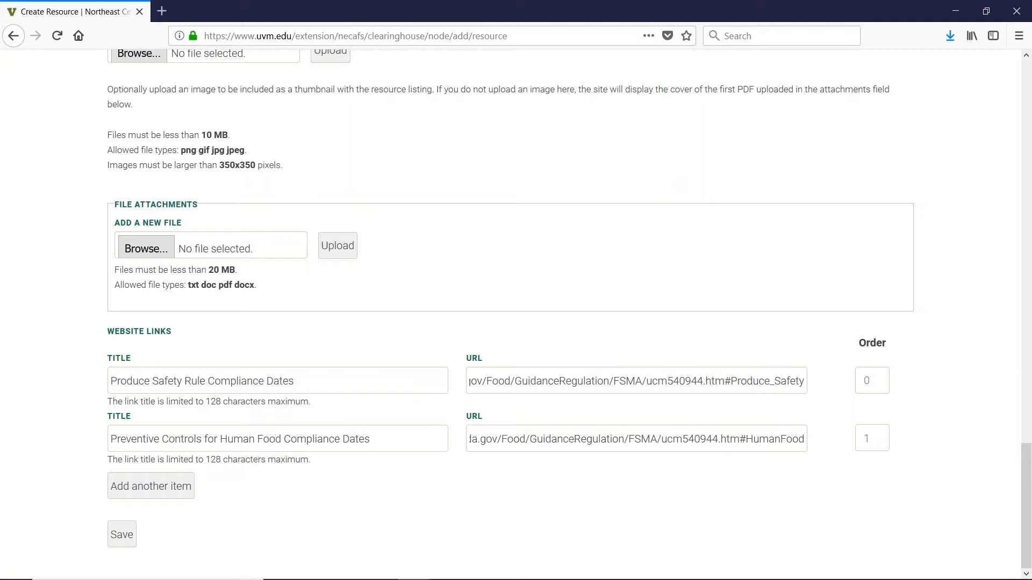
Check the Produce Safety (Part 112) section on the FDA Compliance Dates page, and return to the resource form.
{"action": "left_click_drag", "start_coordinate": [1031, 161], "coordinate": [577, 2]}
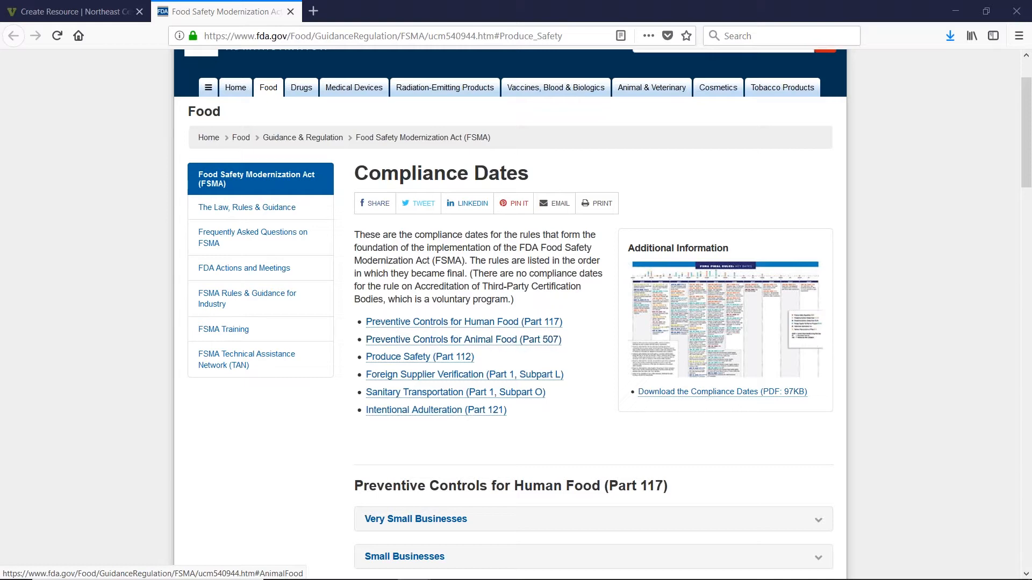
{"action": "left_click", "coordinate": [449, 358]}
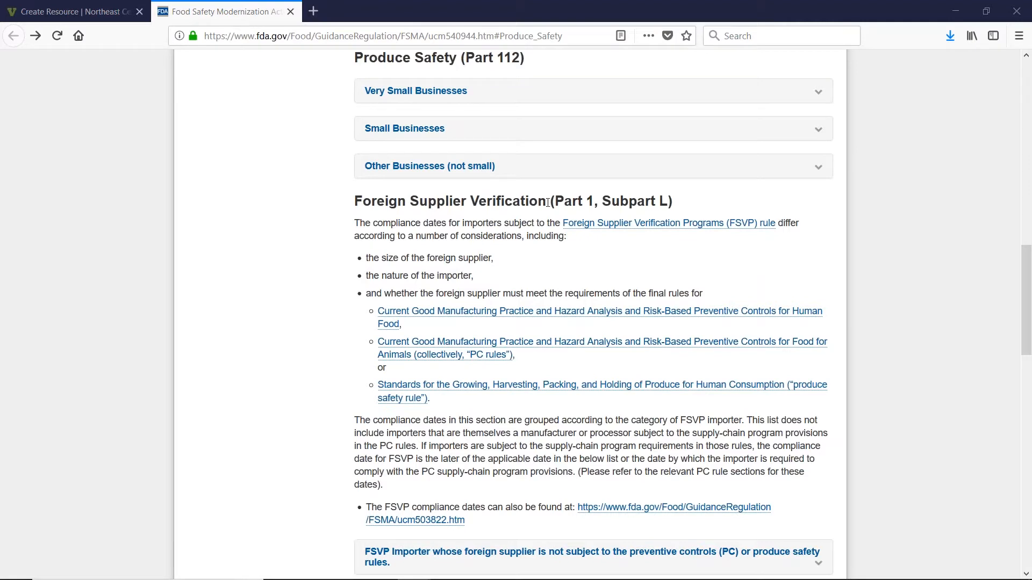
{"action": "left_click", "coordinate": [75, 11]}
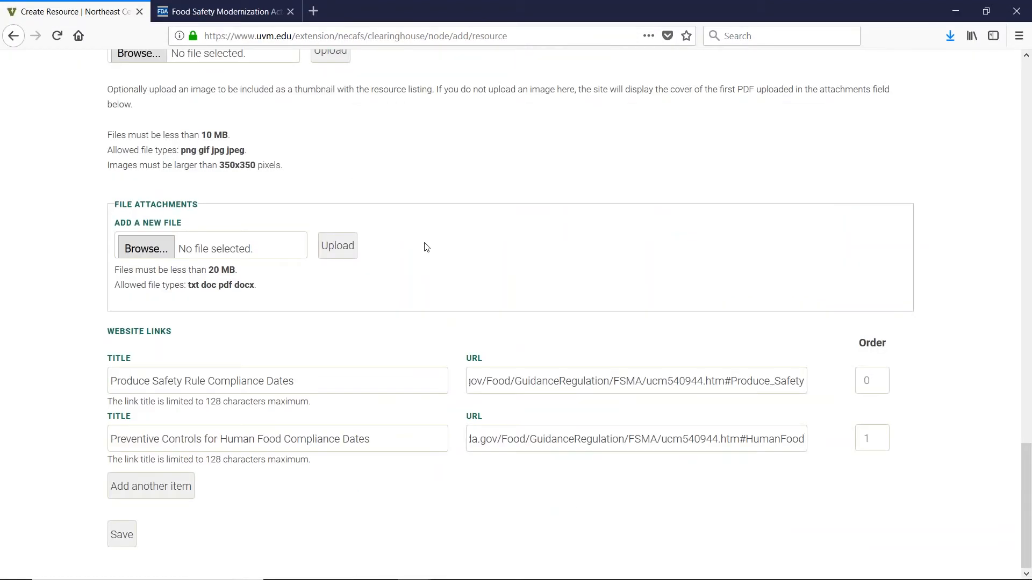
Add a third website link titled "FSMA Final Rules: Key Dates" pointing to fda.gov/downloads/Food/GuidanceRegulation/FSMA/UCM568798.pdf.
{"action": "left_click", "coordinate": [168, 490]}
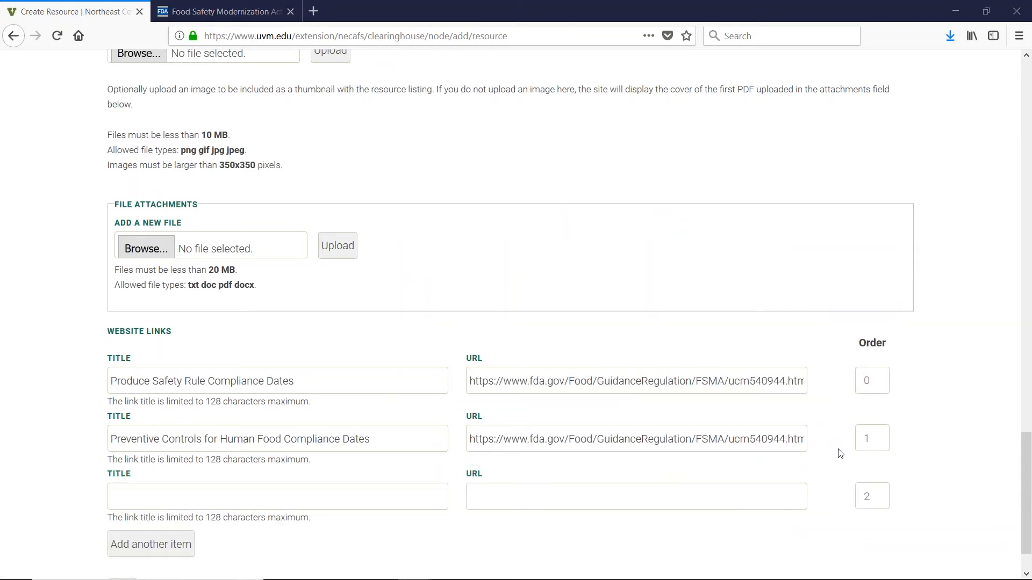
{"action": "left_click", "coordinate": [429, 502]}
{"action": "type", "text": "FSMA Final Rules: Key Dates"}
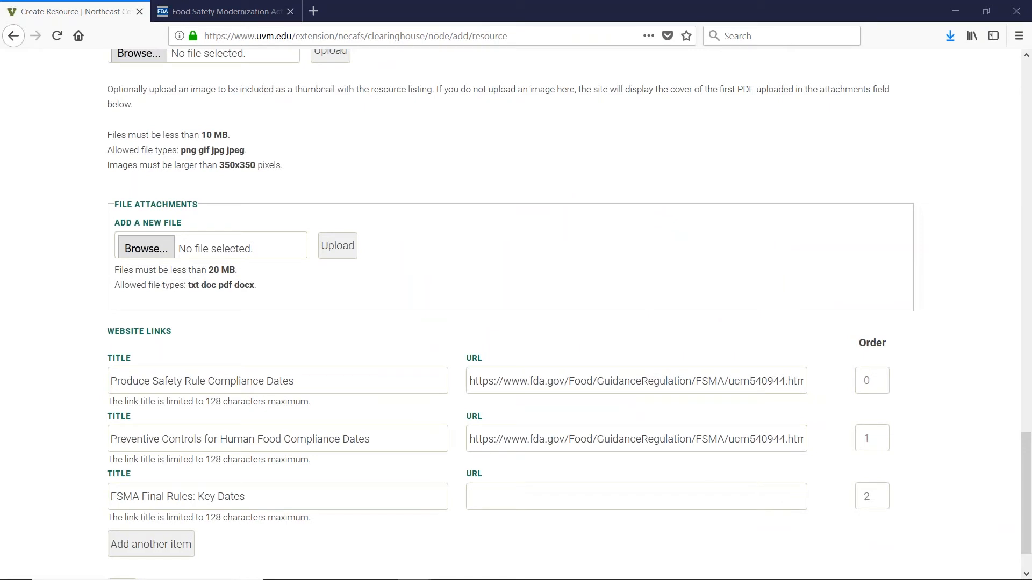
{"action": "key", "text": "ctrl+v"}
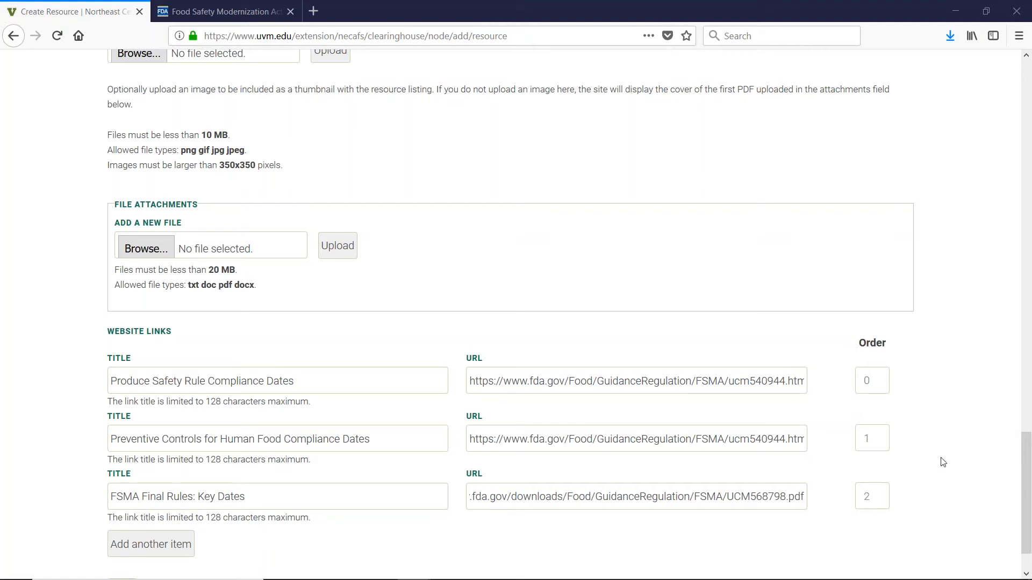
{"action": "scroll", "coordinate": [942, 464], "scroll_direction": "down", "scroll_amount": 2}
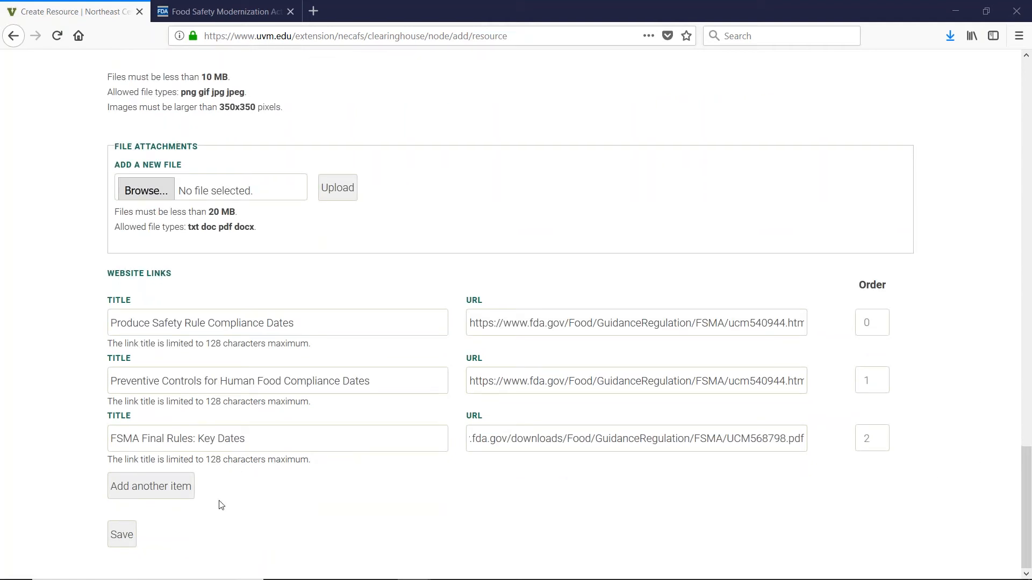
Save the new resource, and open its published page from the most recent resources on the Clearinghouse home page.
{"action": "left_click", "coordinate": [124, 535]}
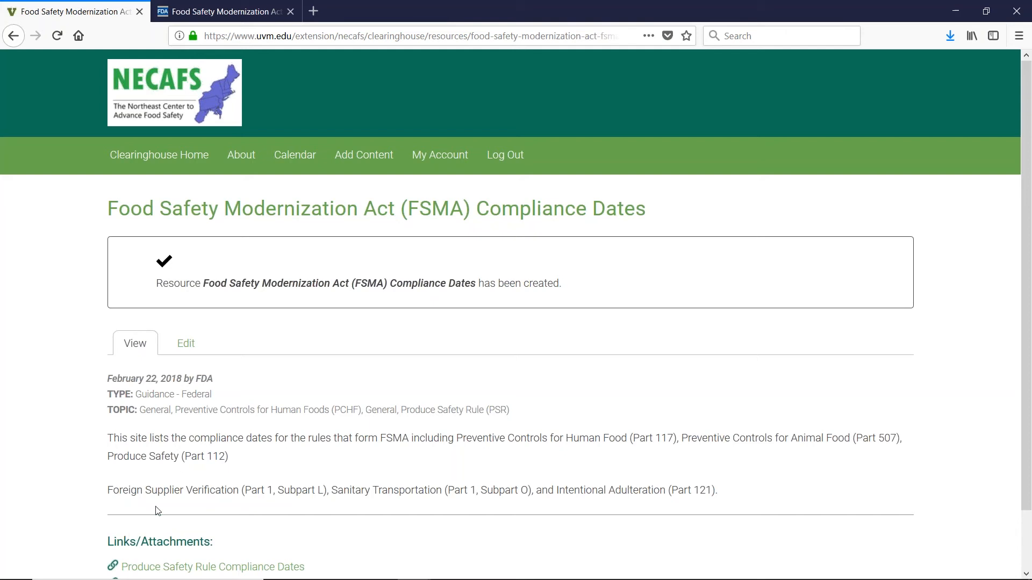
{"action": "left_click", "coordinate": [193, 163]}
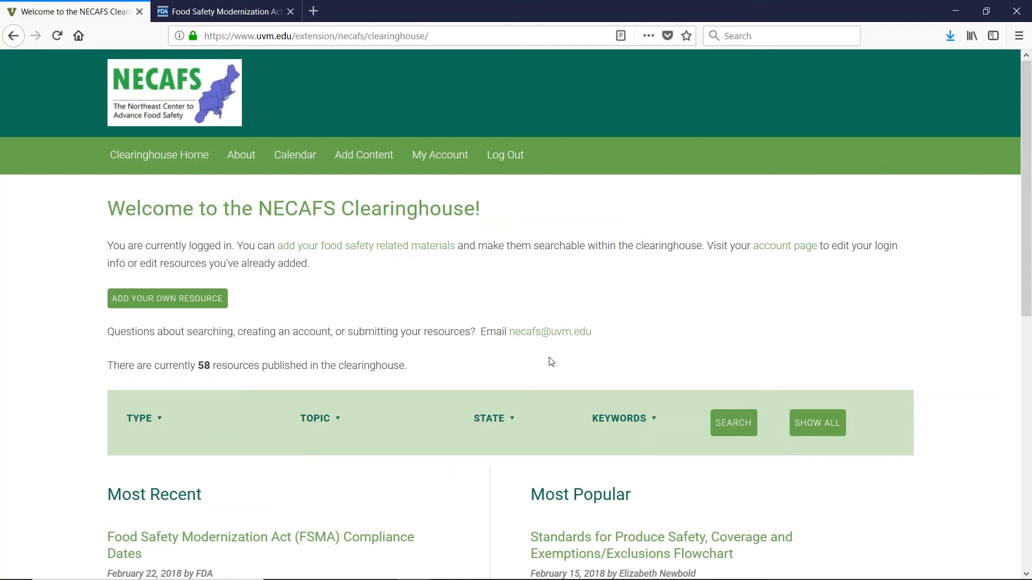
{"action": "left_click", "coordinate": [258, 537]}
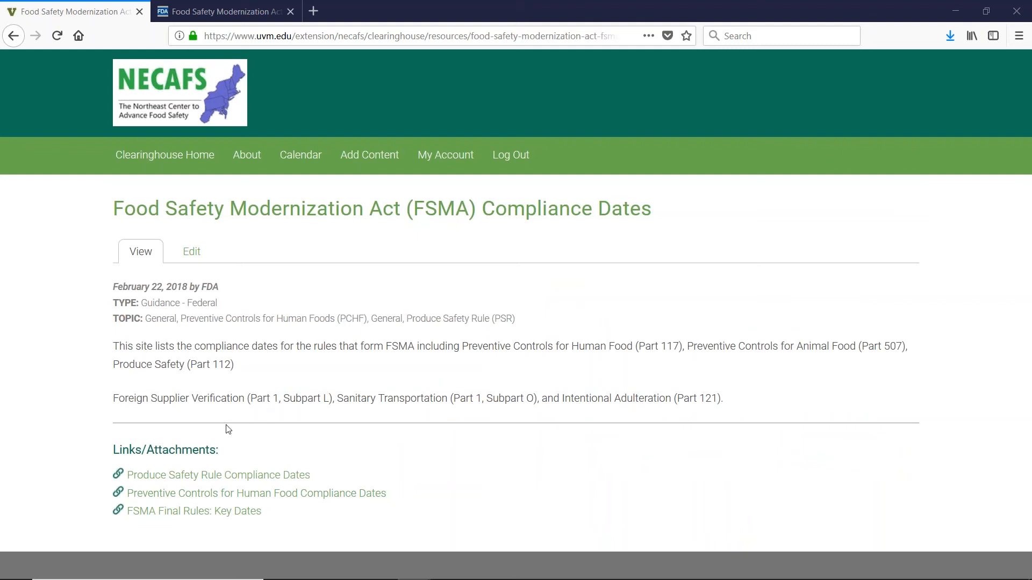
Test the resource's "Produce Safety Rule Compliance Dates" and "Preventive Controls for Human Food Compliance Dates" links, returning to the resource page between checks.
{"action": "left_click", "coordinate": [231, 476]}
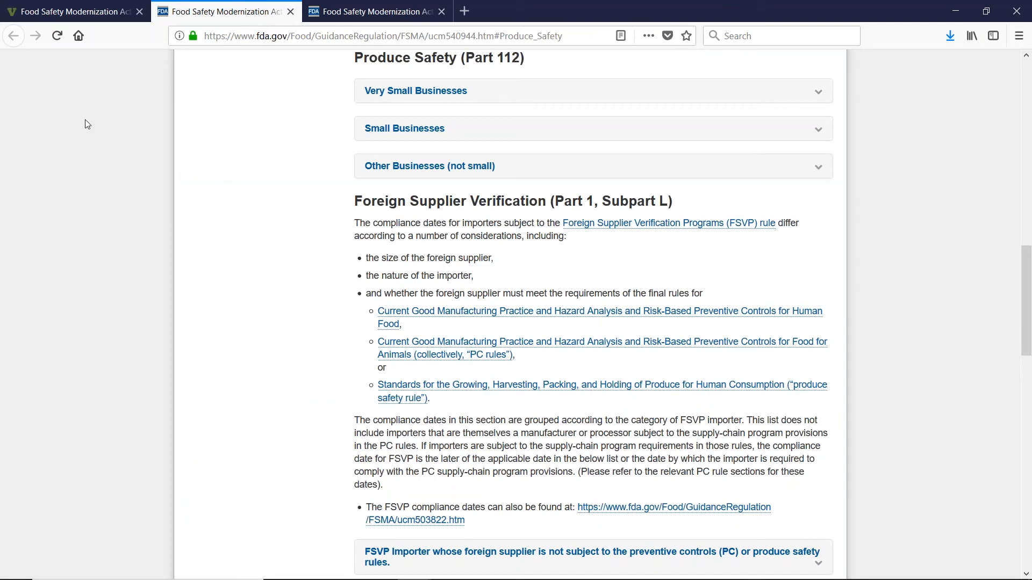
{"action": "left_click", "coordinate": [63, 4]}
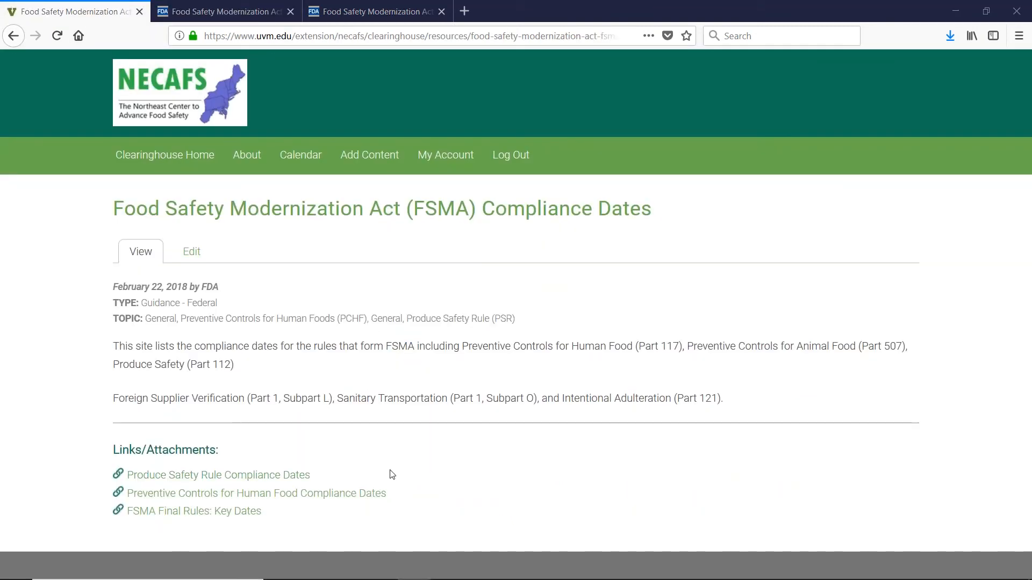
{"action": "left_click", "coordinate": [184, 476]}
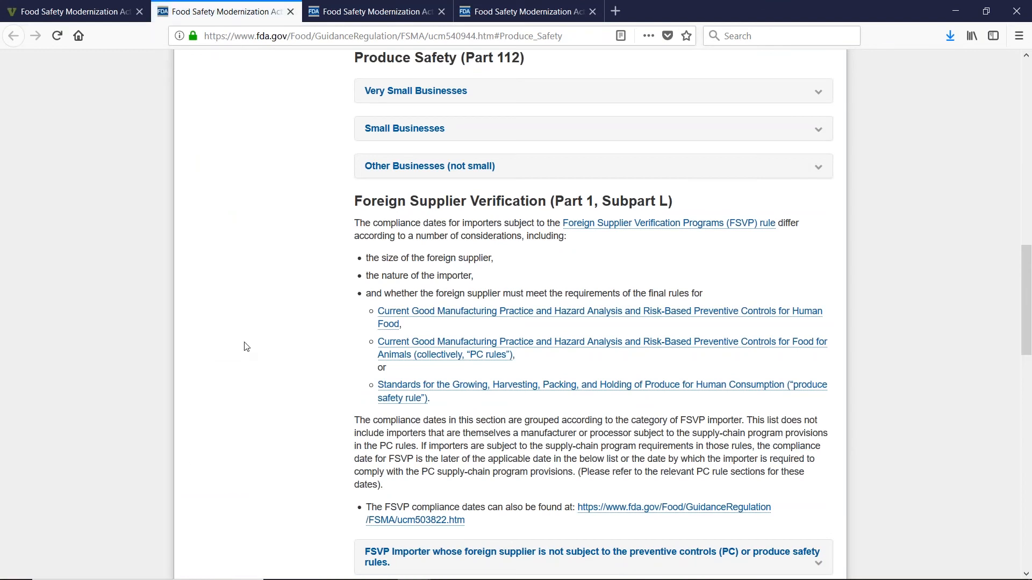
{"action": "left_click", "coordinate": [105, 6]}
{"action": "left_click", "coordinate": [188, 493]}
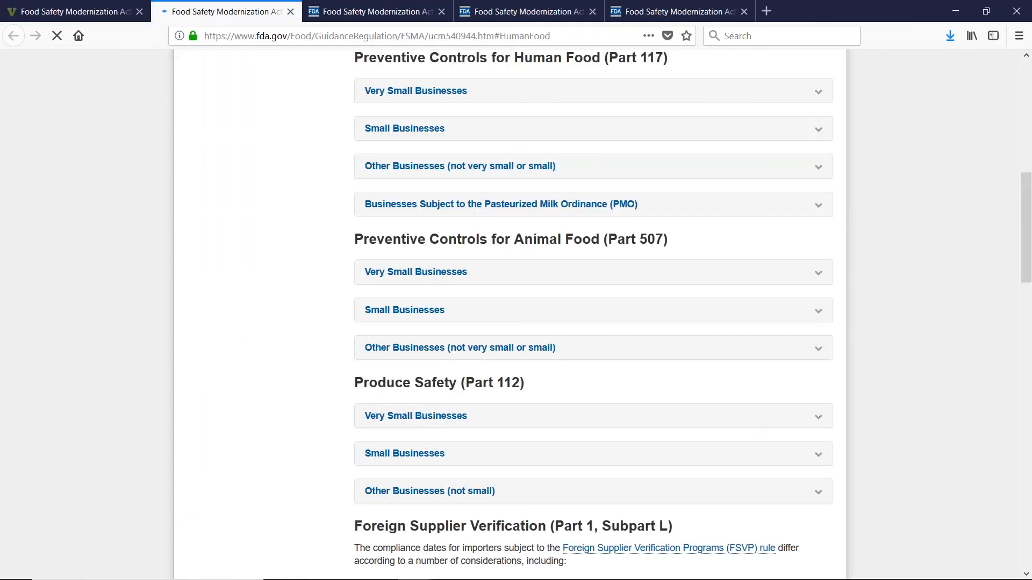
Return to the resource page, view the PDF behind its "FSMA Final Rules: Key Dates" link, and close the document.
{"action": "left_click", "coordinate": [24, 12]}
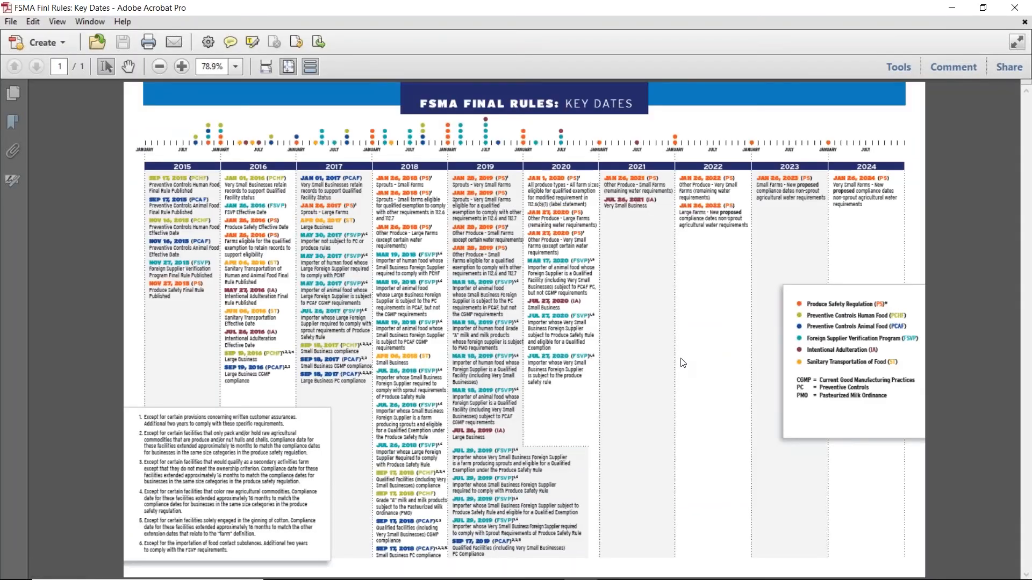
{"action": "left_click", "coordinate": [1013, 439]}
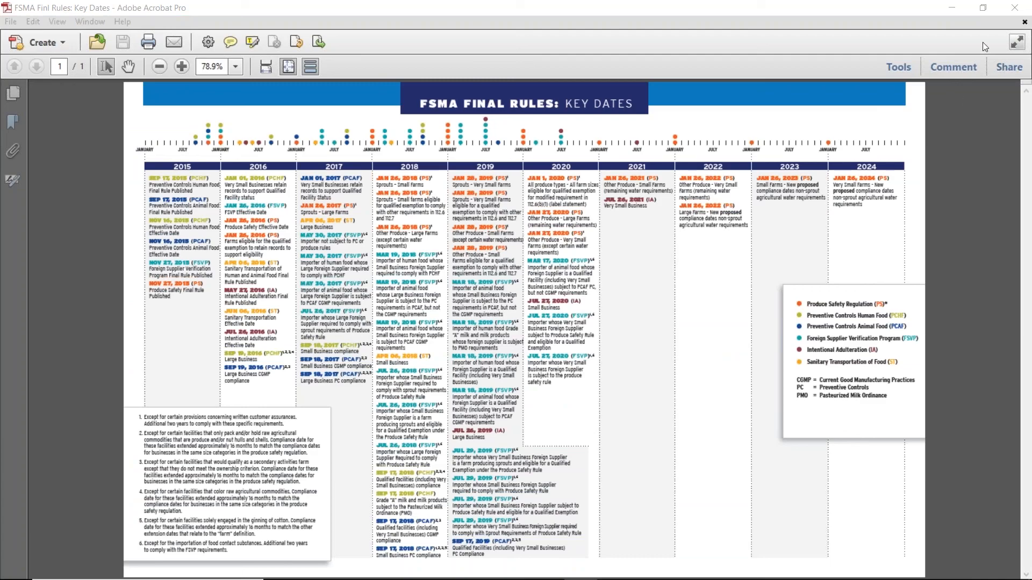
{"action": "left_click", "coordinate": [1014, 7]}
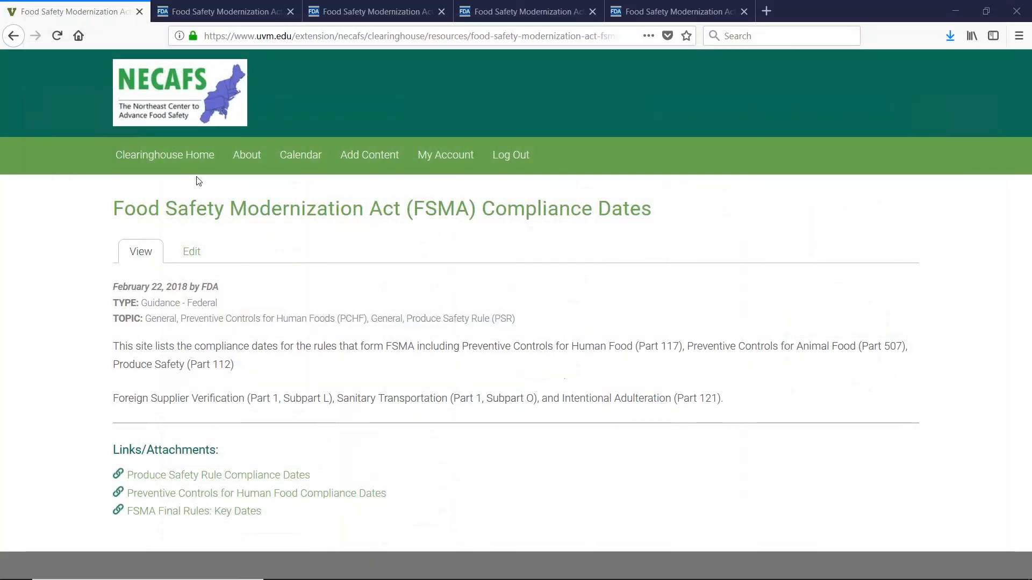